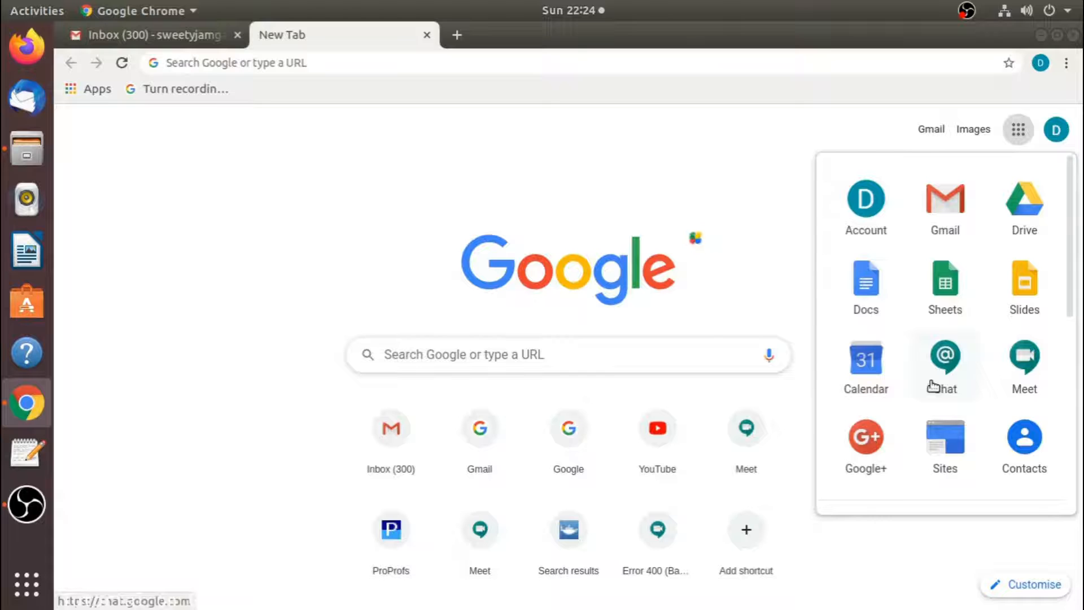
# - Launch Google Classroom from the Google apps launcher in Chrome's new tab
pyautogui.scroll(-3, 933, 387)
pyautogui.scroll(-5, 933, 387)
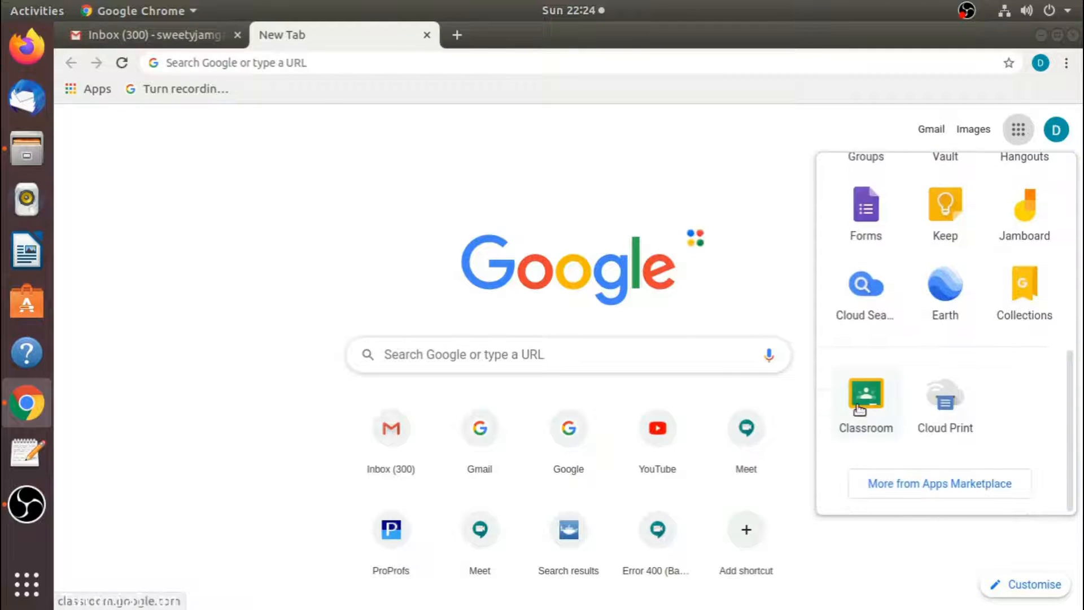
pyautogui.click(857, 412)
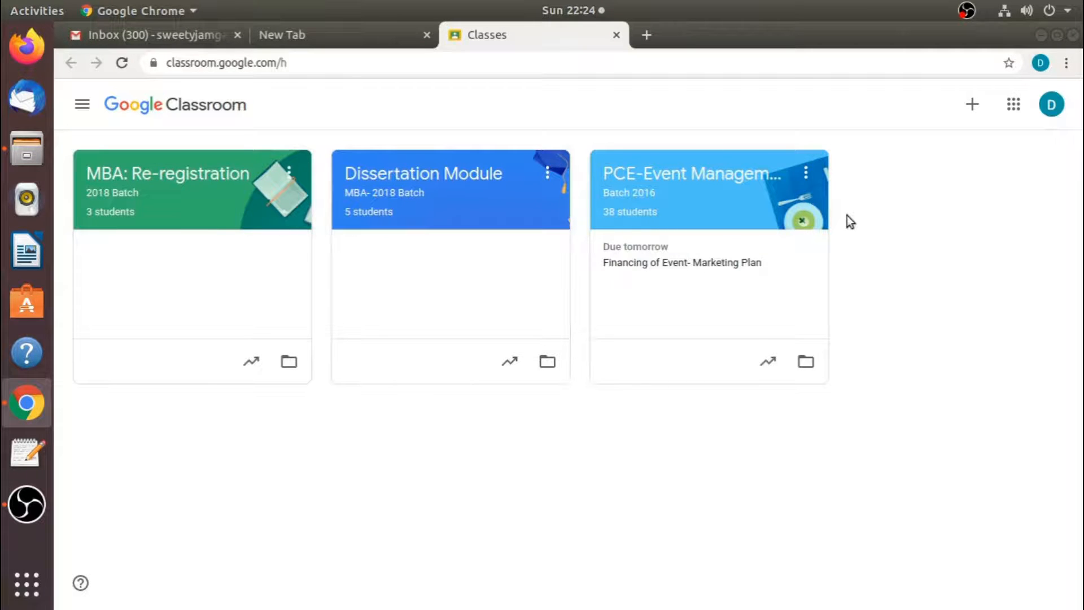
# - Bring up the Create class form, backing out of the Join class dialog opened first
pyautogui.click(978, 114)
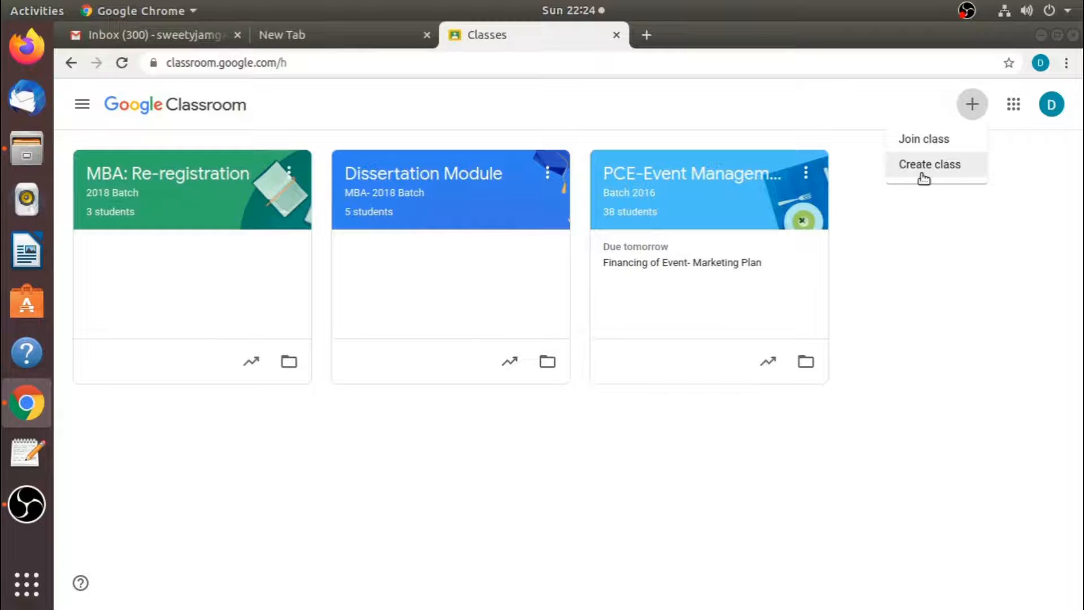
pyautogui.click(923, 146)
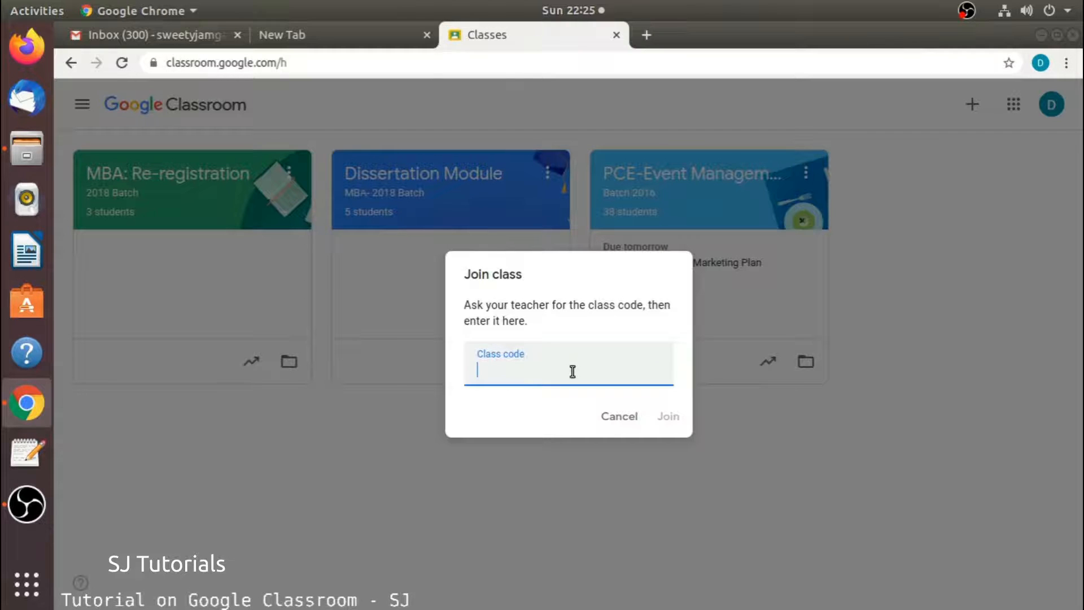
pyautogui.click(971, 107)
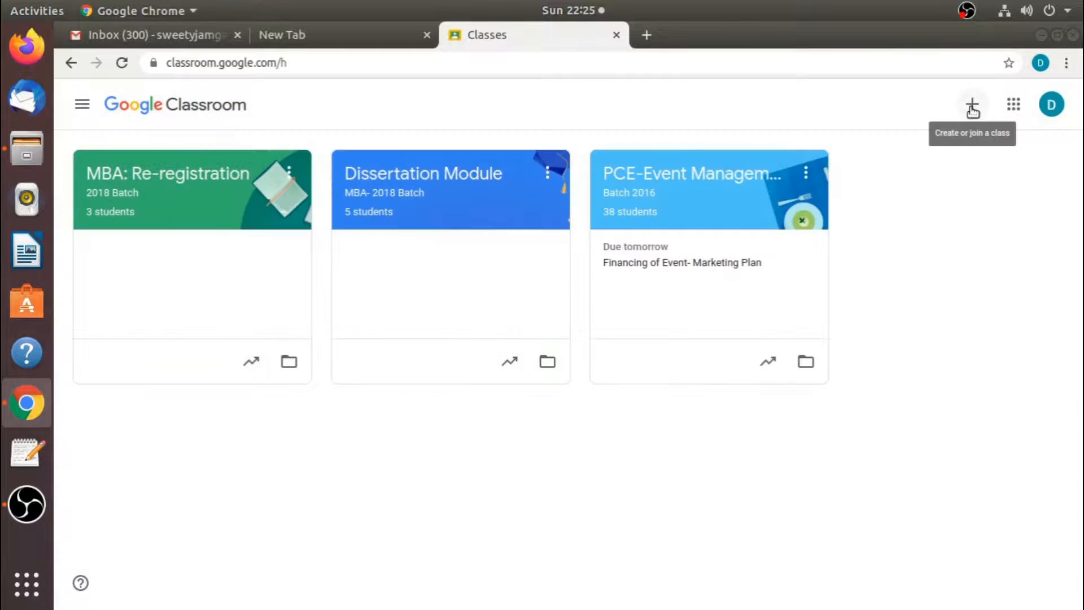
pyautogui.click(972, 109)
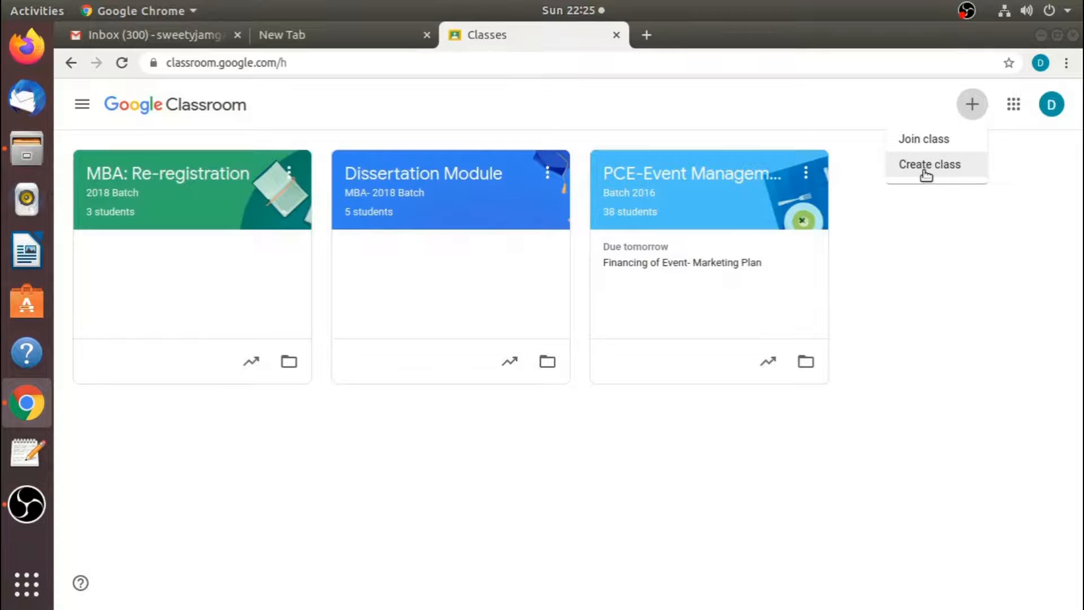
pyautogui.click(926, 172)
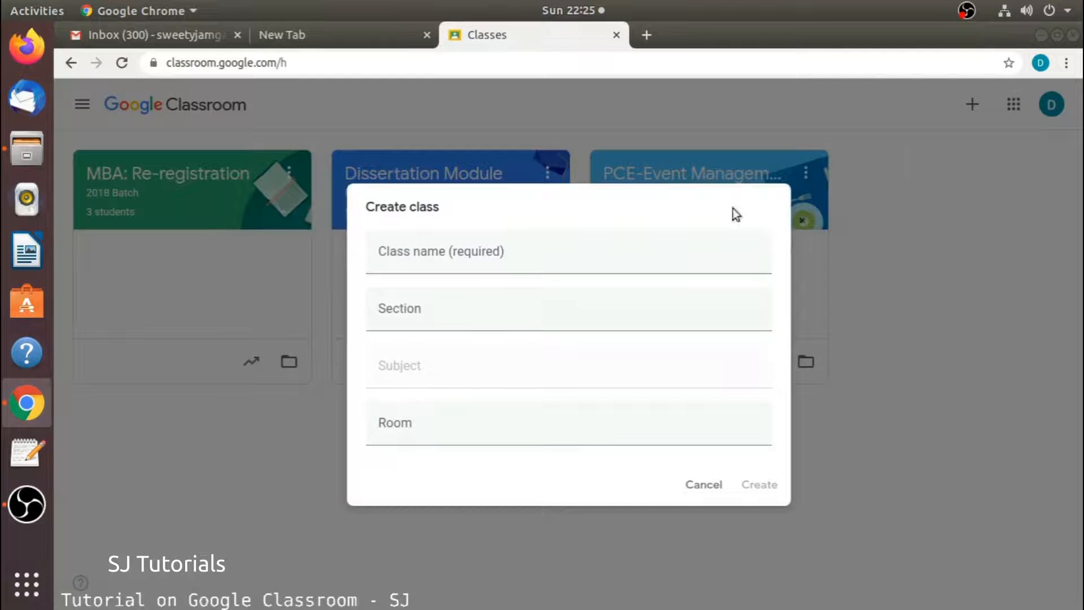
# - Enter class name abc, section a, subject b and room 12, then create the class
pyautogui.click(455, 257)
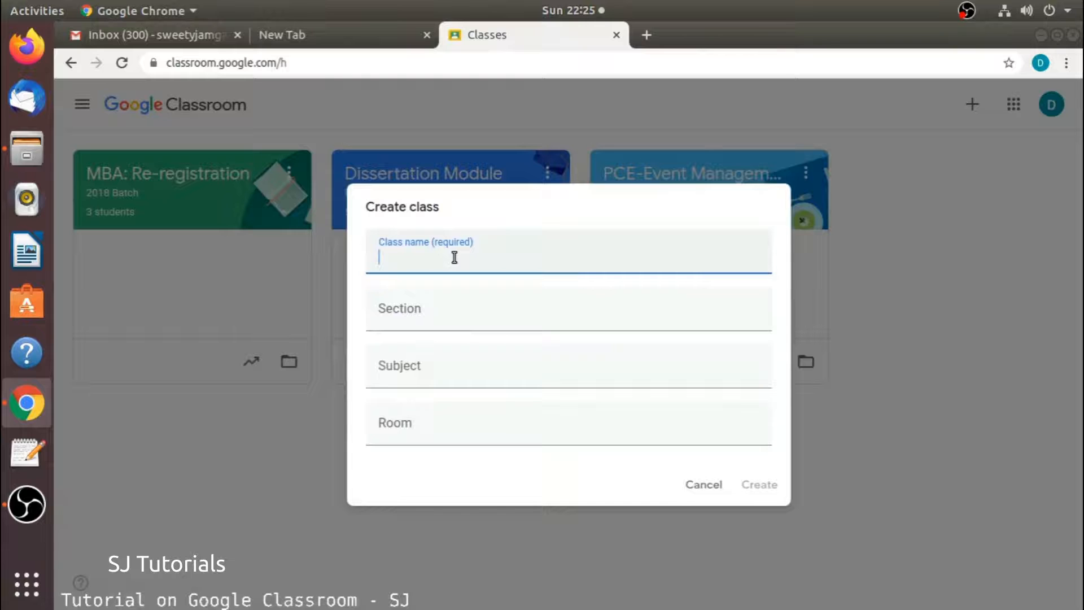
pyautogui.write('abc')
pyautogui.click(454, 325)
pyautogui.write('a')
pyautogui.click(419, 373)
pyautogui.write('b')
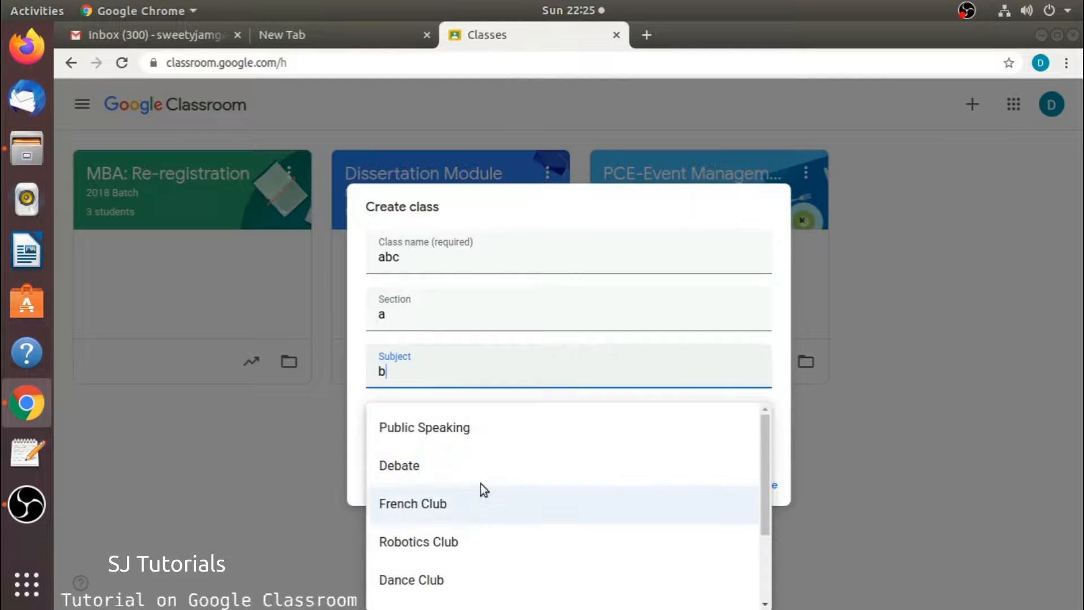
pyautogui.scroll(-3, 576, 475)
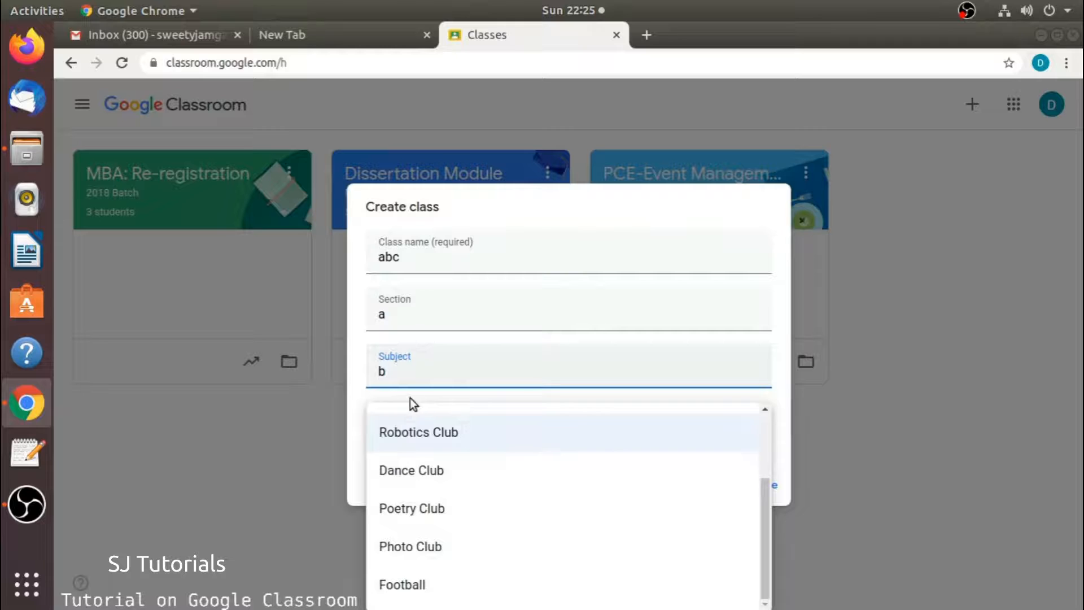
pyautogui.click(777, 395)
pyautogui.click(395, 429)
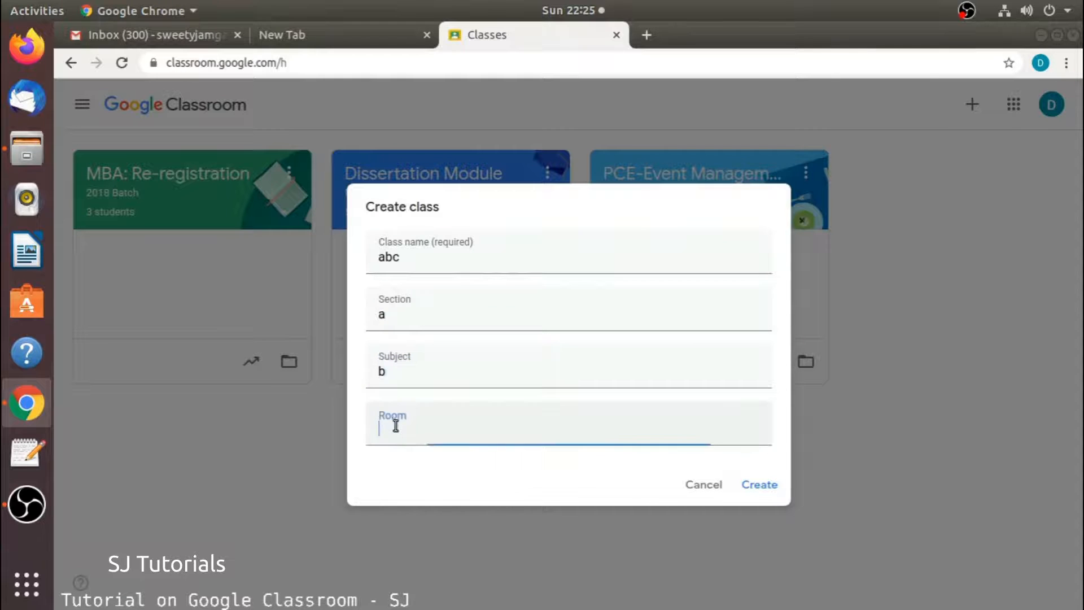
pyautogui.write('12')
pyautogui.click(767, 486)
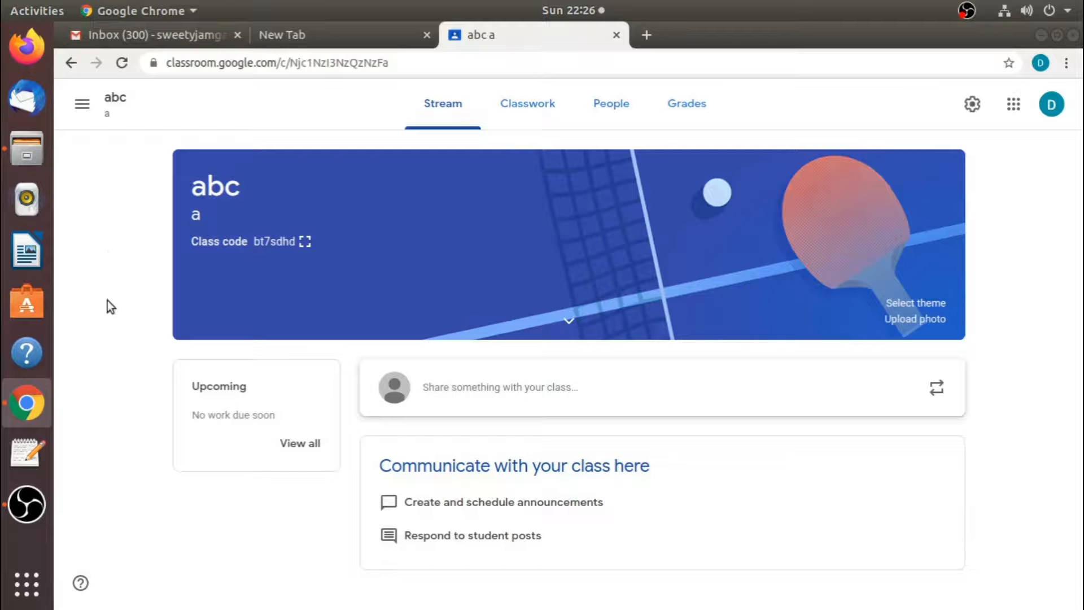
# - Show the abc class code full-screen, close it, and go to the People page
pyautogui.click(306, 242)
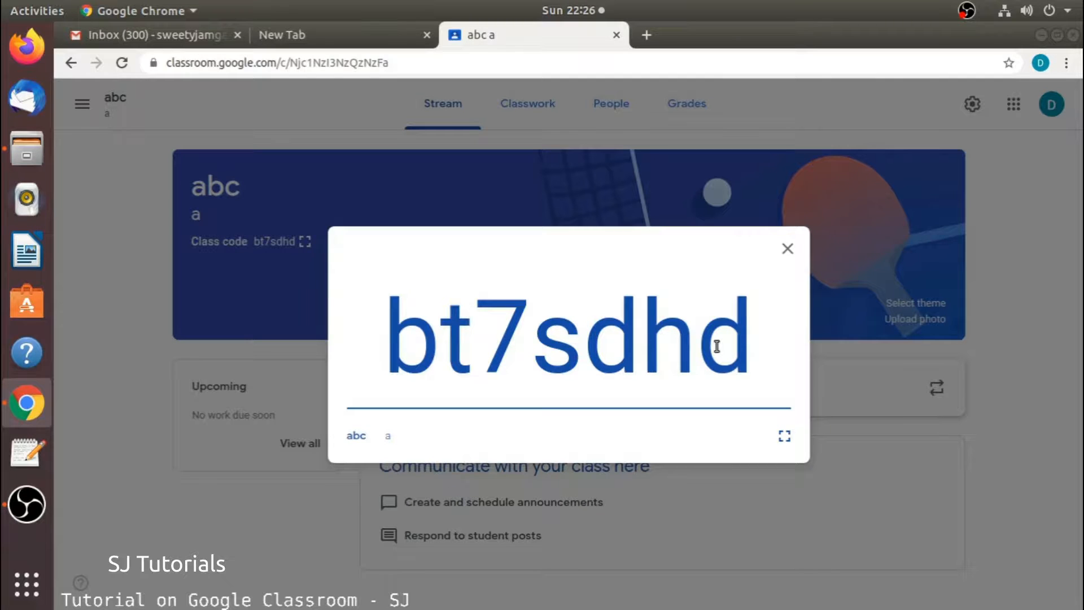
pyautogui.click(786, 249)
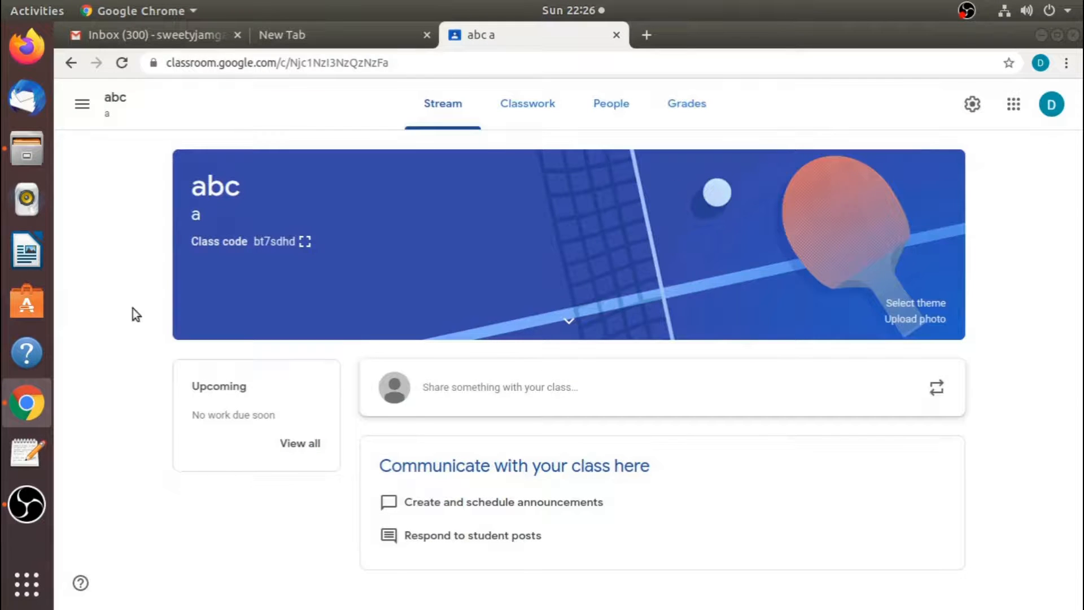
pyautogui.click(609, 110)
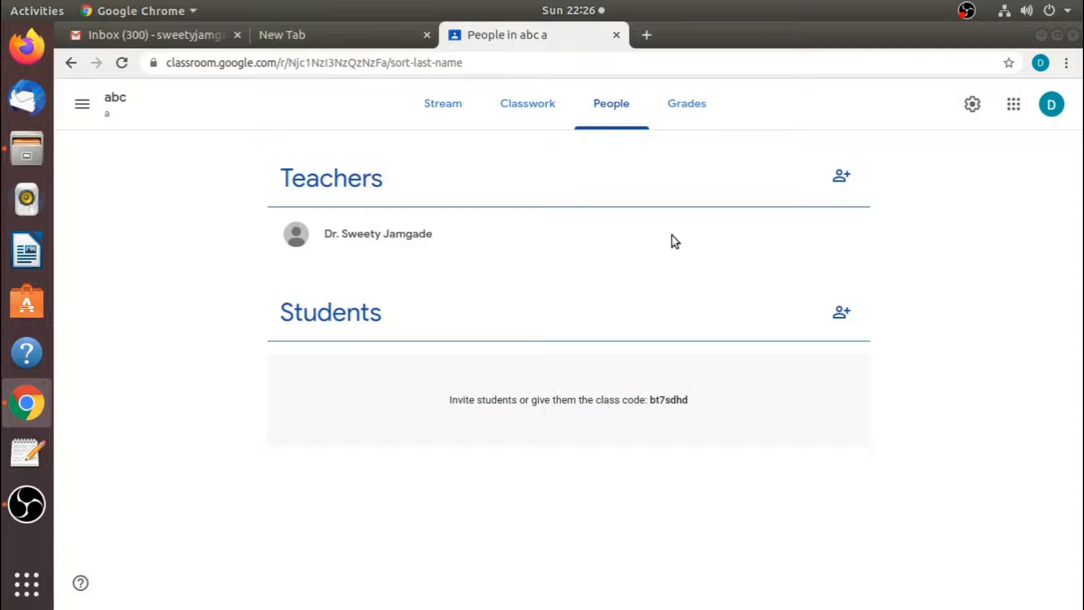
# - Open and cancel the Invite teachers form twice without inviting anyone
pyautogui.click(846, 181)
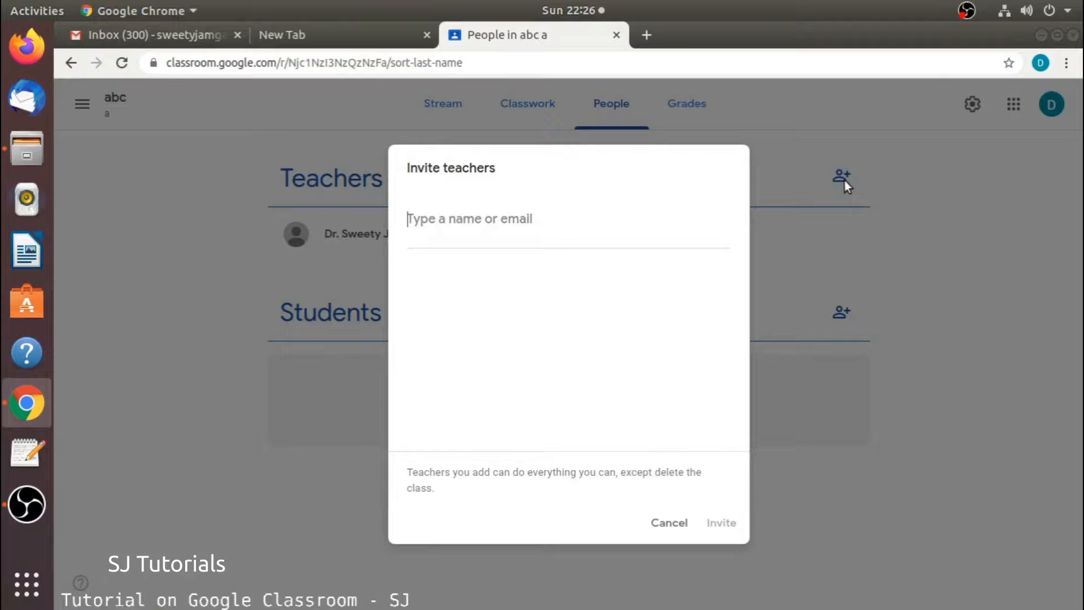
pyautogui.click(669, 523)
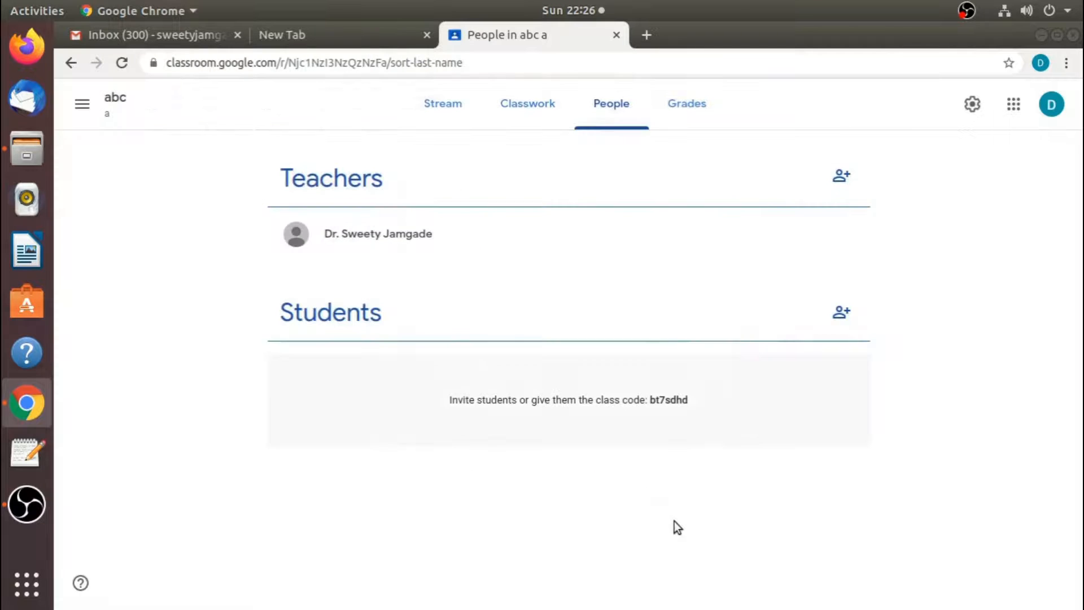
pyautogui.click(842, 180)
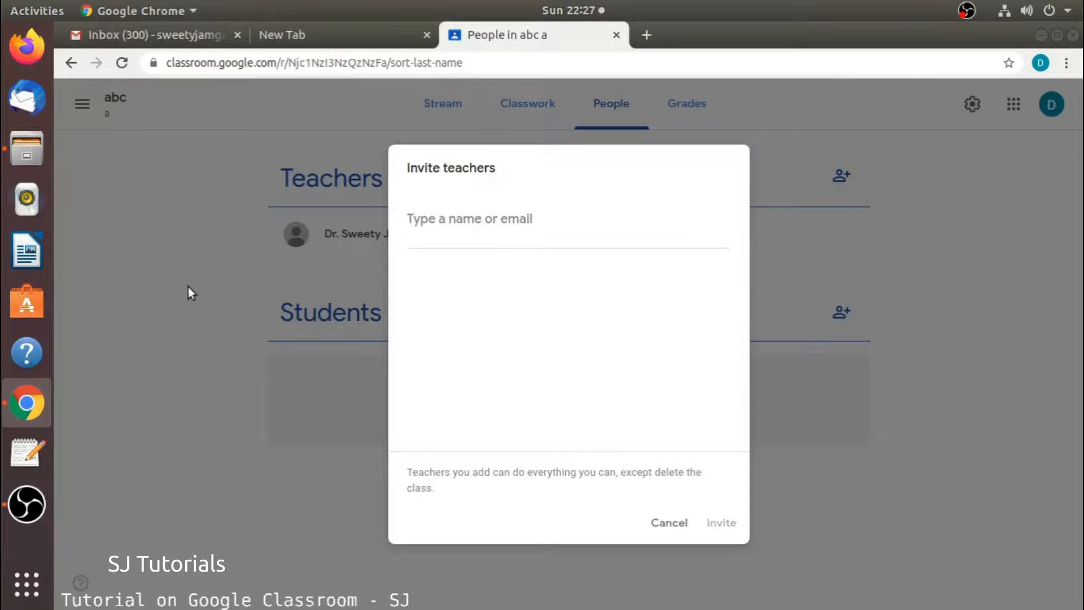
pyautogui.click(669, 522)
# - Cancel the Invite students dialog and go to the abc class's Classwork page
pyautogui.click(841, 312)
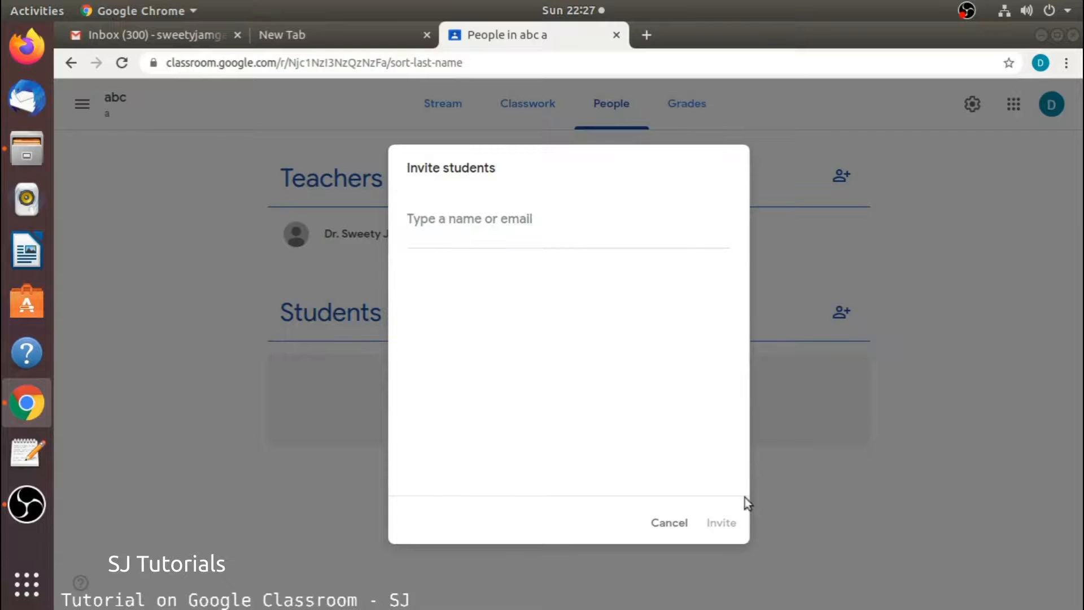
pyautogui.click(681, 522)
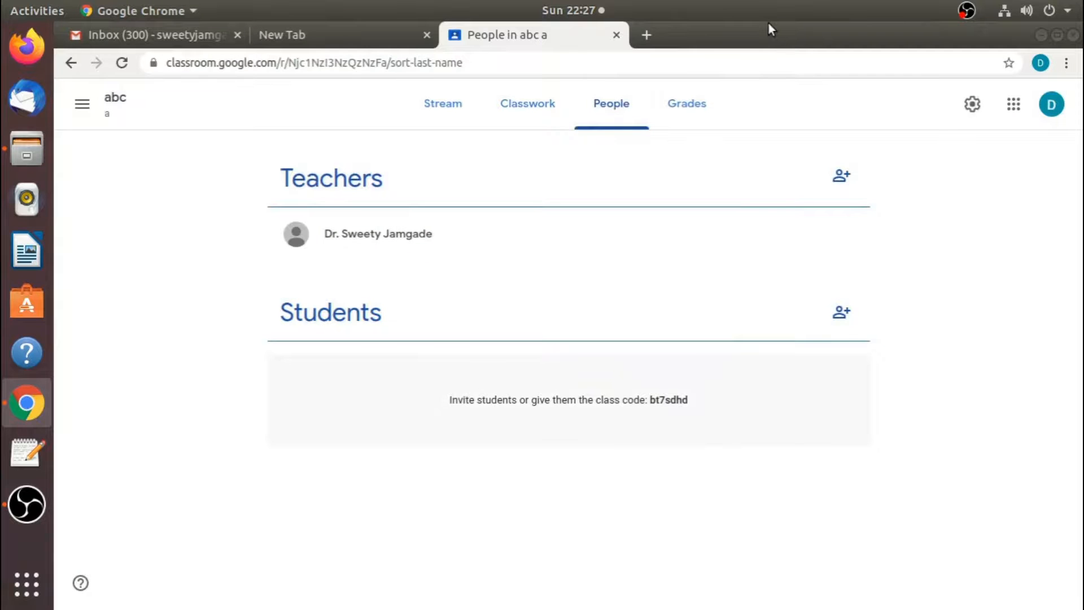
pyautogui.click(545, 108)
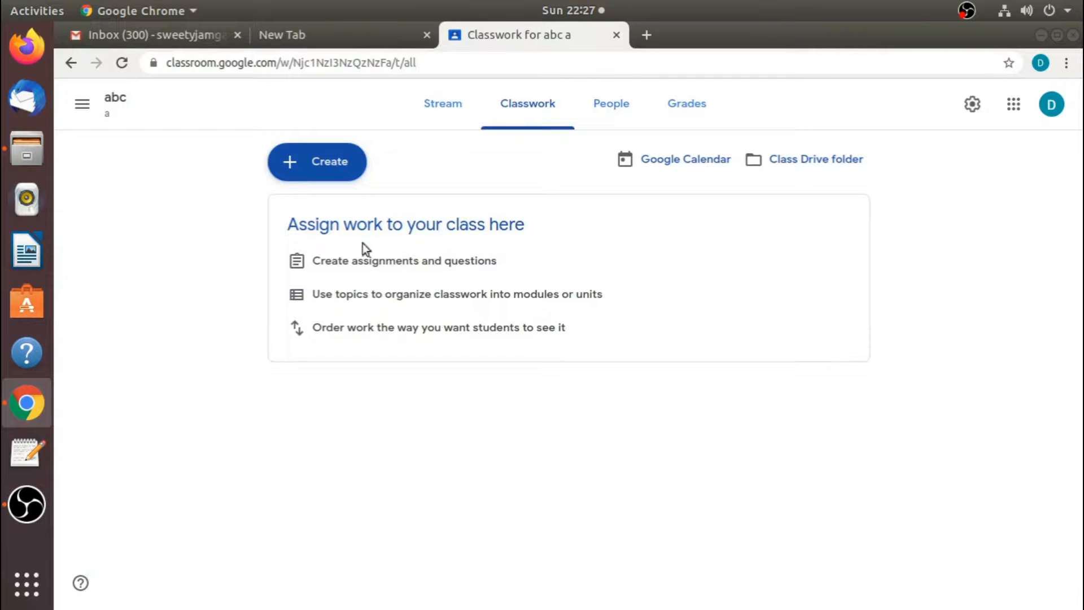
# - Add a Classwork topic named 'abc', then briefly reopen and close the Create menu
pyautogui.click(354, 172)
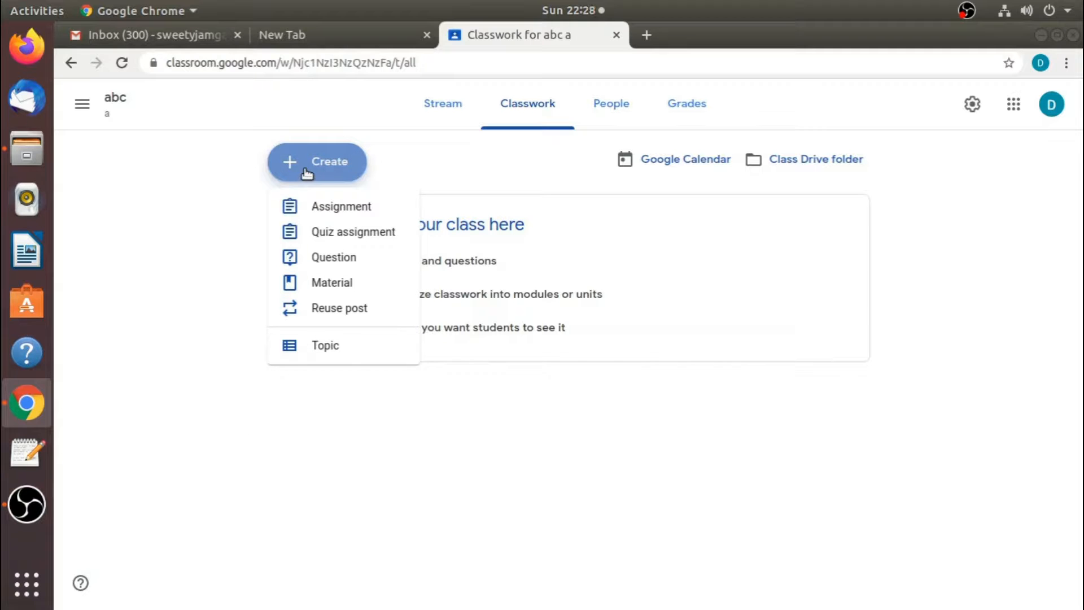
pyautogui.click(332, 348)
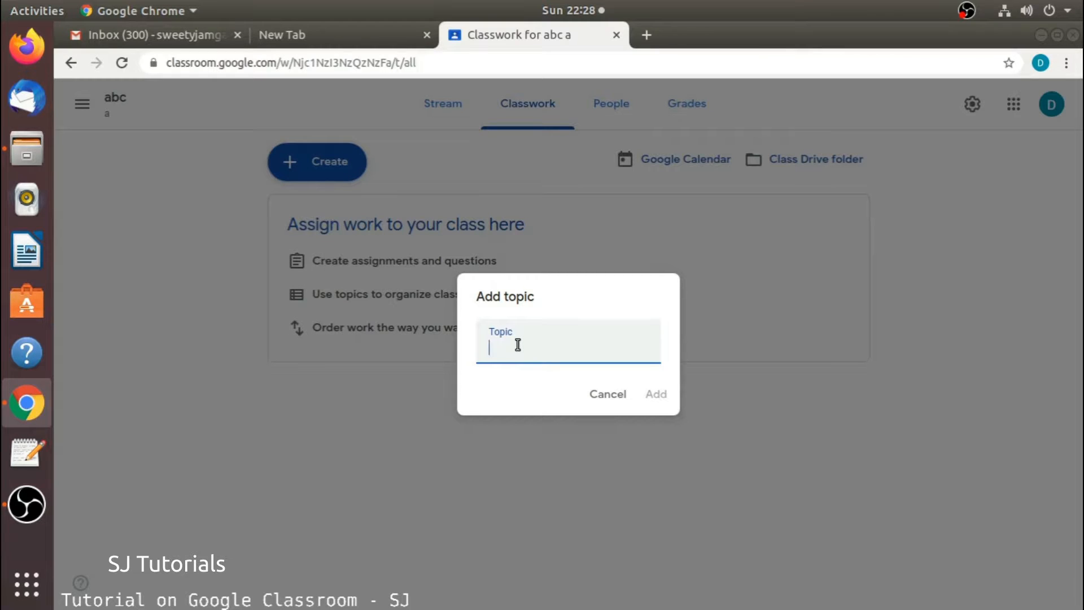
pyautogui.write('abc')
pyautogui.click(656, 393)
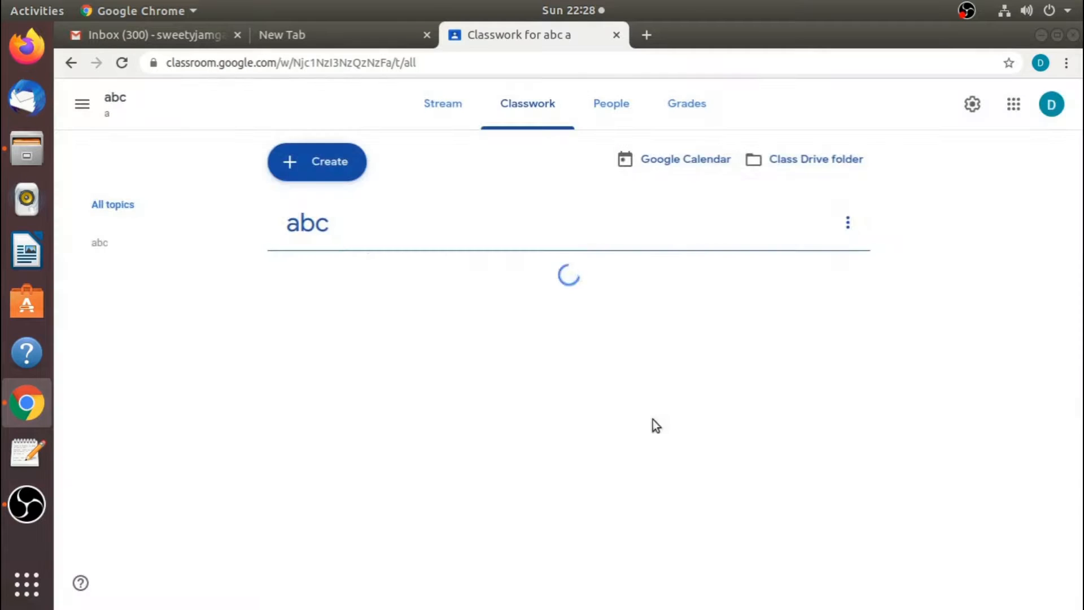
pyautogui.click(336, 167)
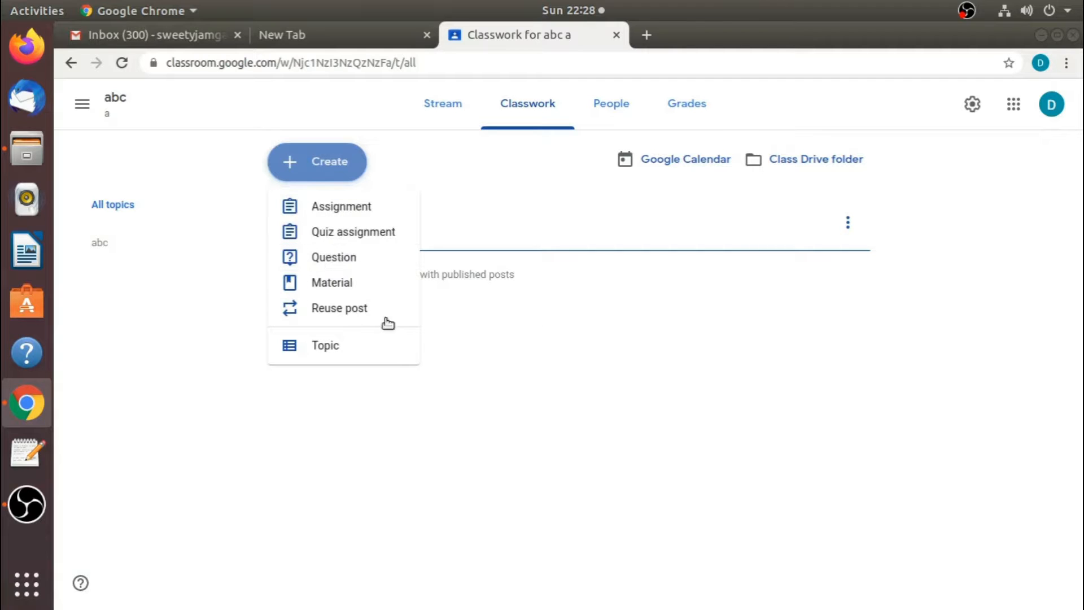
pyautogui.click(367, 372)
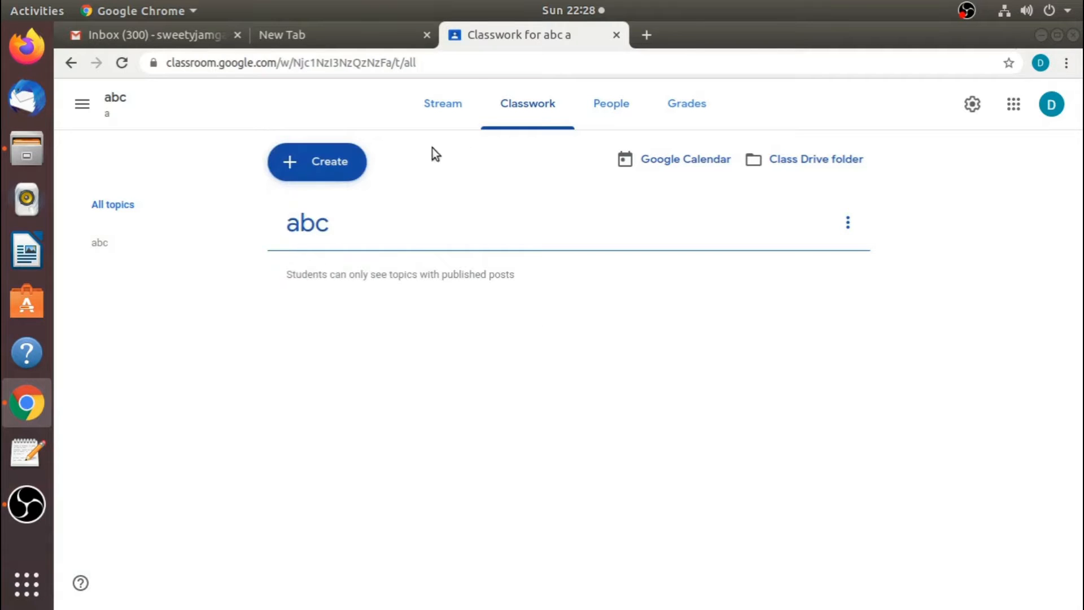
# - Check the Stream and Grades pages, then return to Classwork and open the Create menu
pyautogui.click(443, 107)
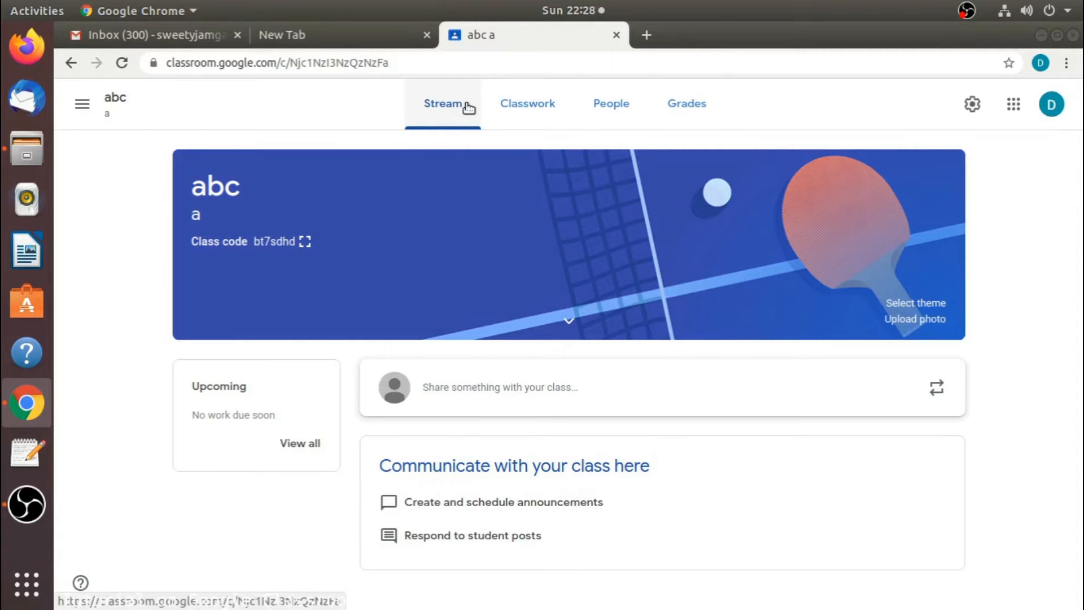
pyautogui.click(688, 110)
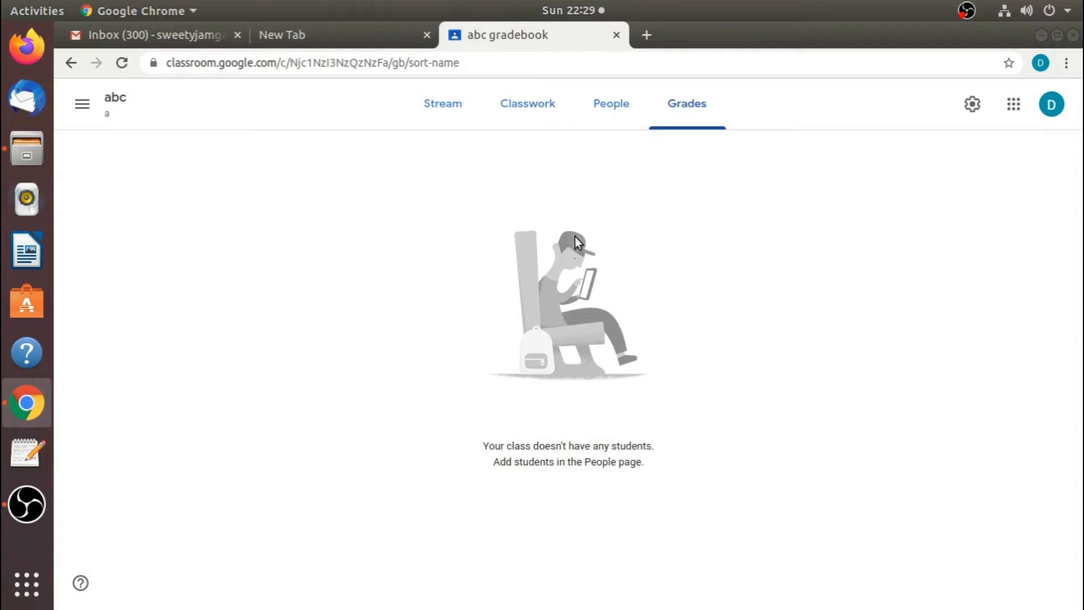
pyautogui.click(528, 112)
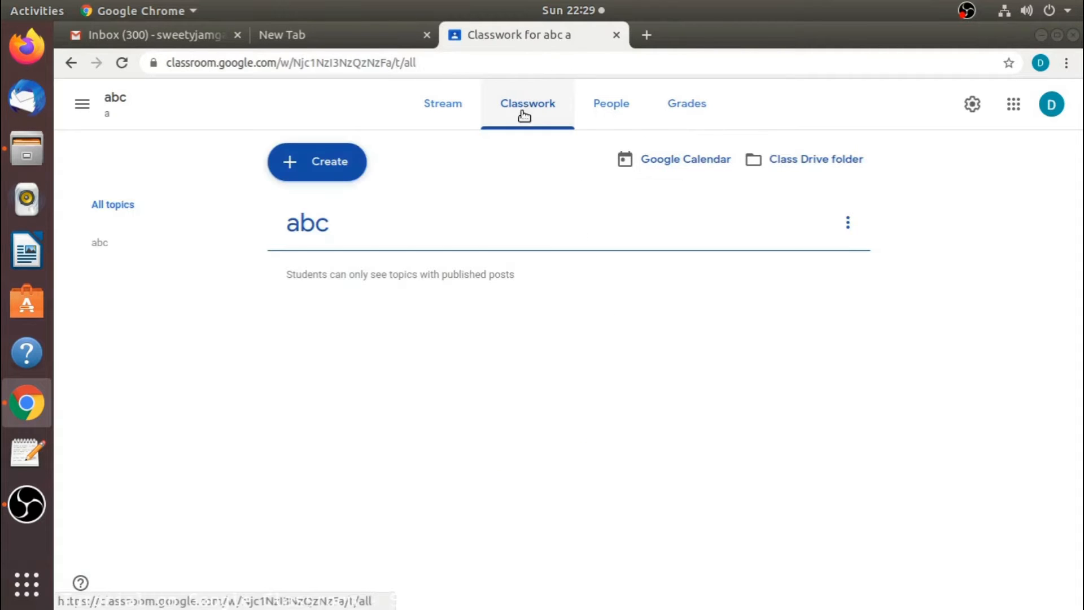
pyautogui.click(314, 169)
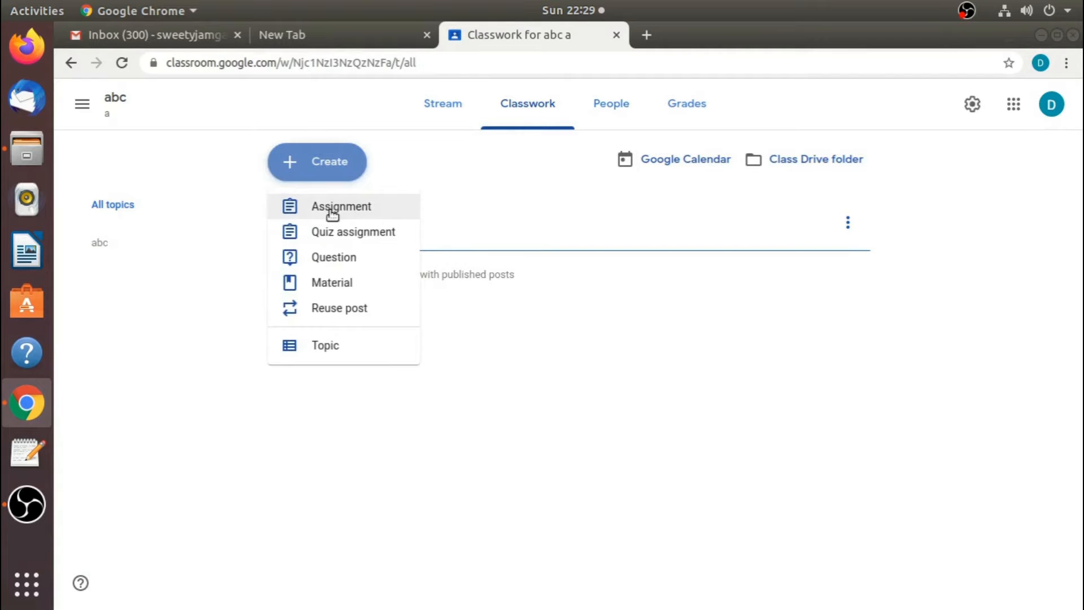
# - Start a blank assignment, discard it, and show the drawer listing all classes
pyautogui.click(332, 213)
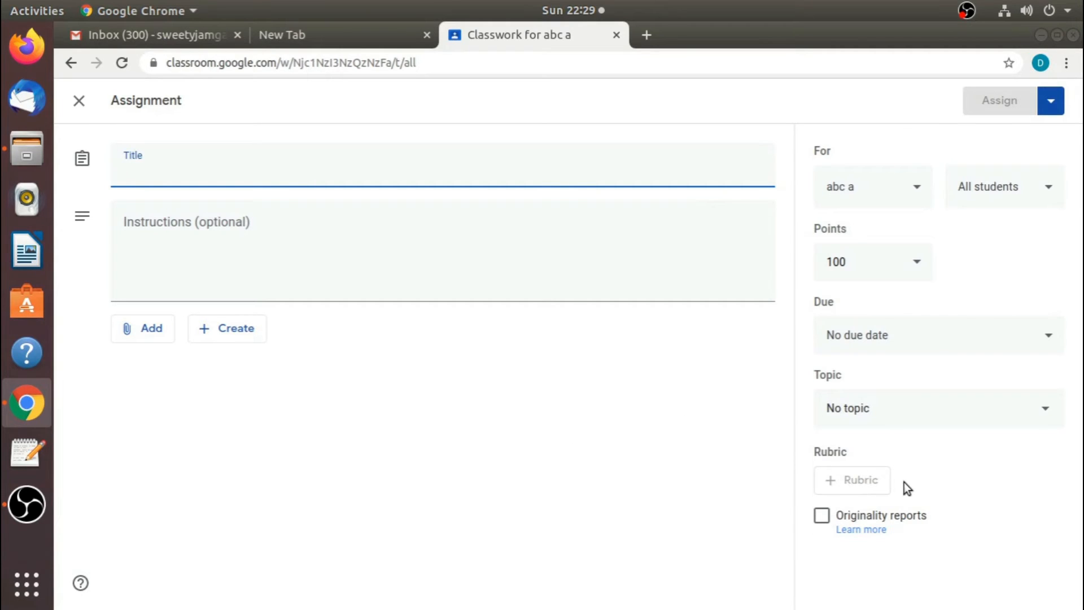
pyautogui.click(80, 102)
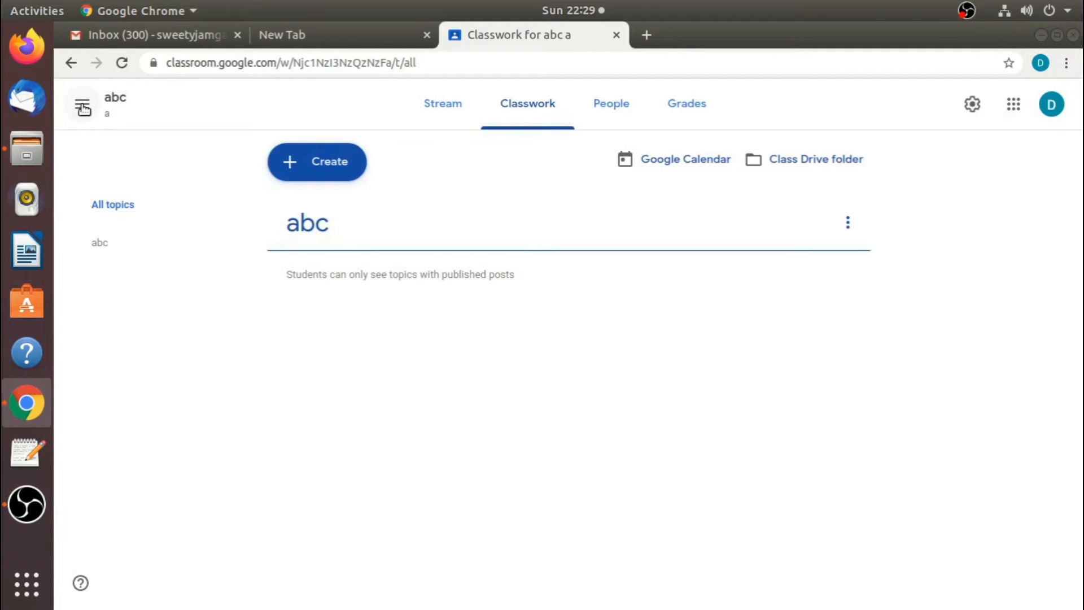
pyautogui.click(82, 106)
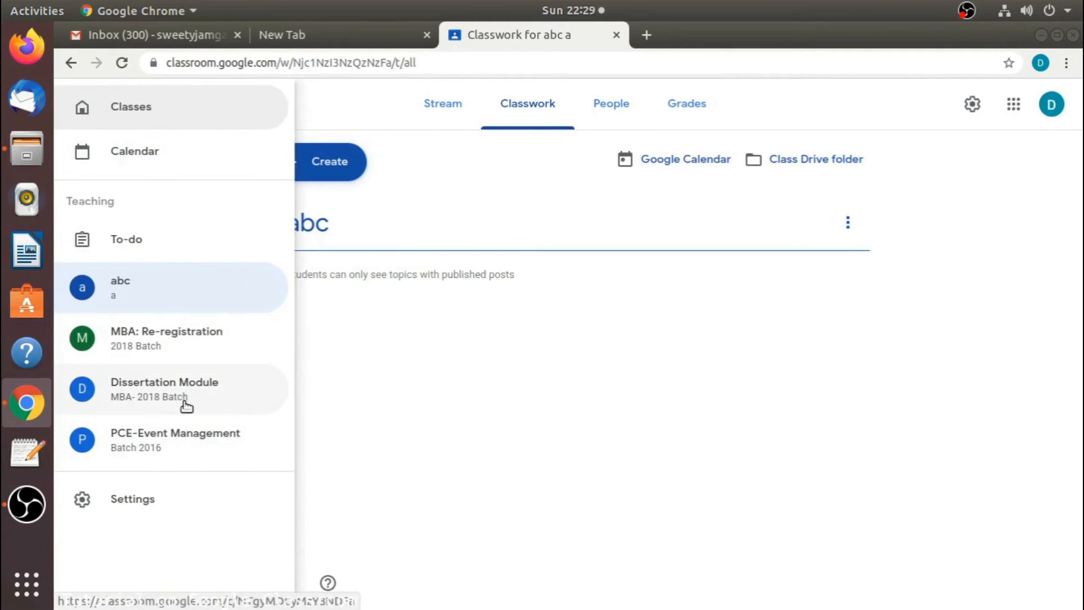
# - Open the Financing of Event- Marketing Plan assignment's rubric in PCE-Event Management's Classwork
pyautogui.click(175, 437)
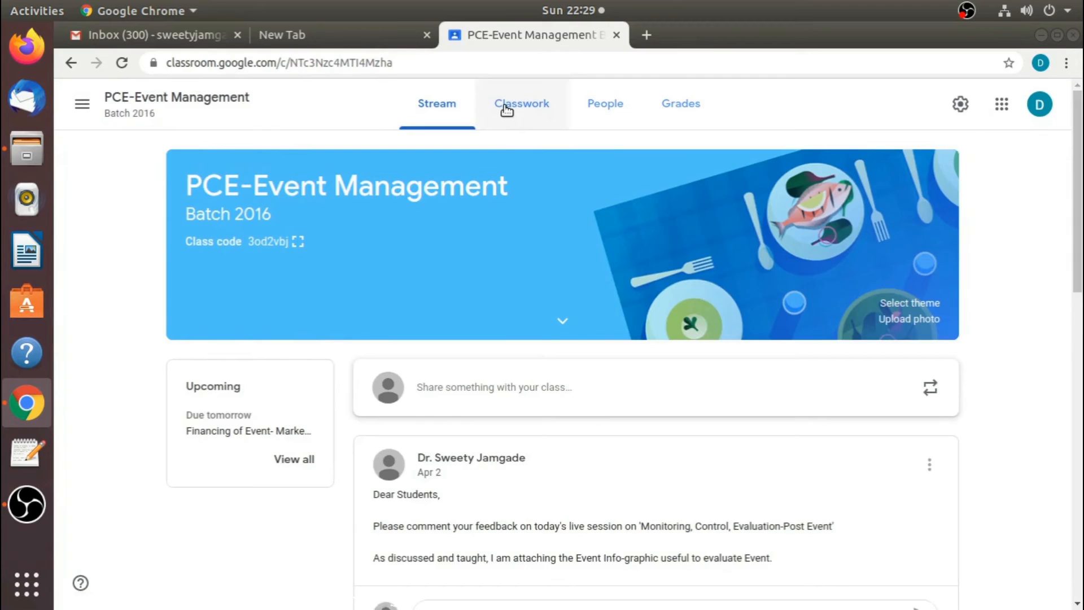
pyautogui.click(505, 110)
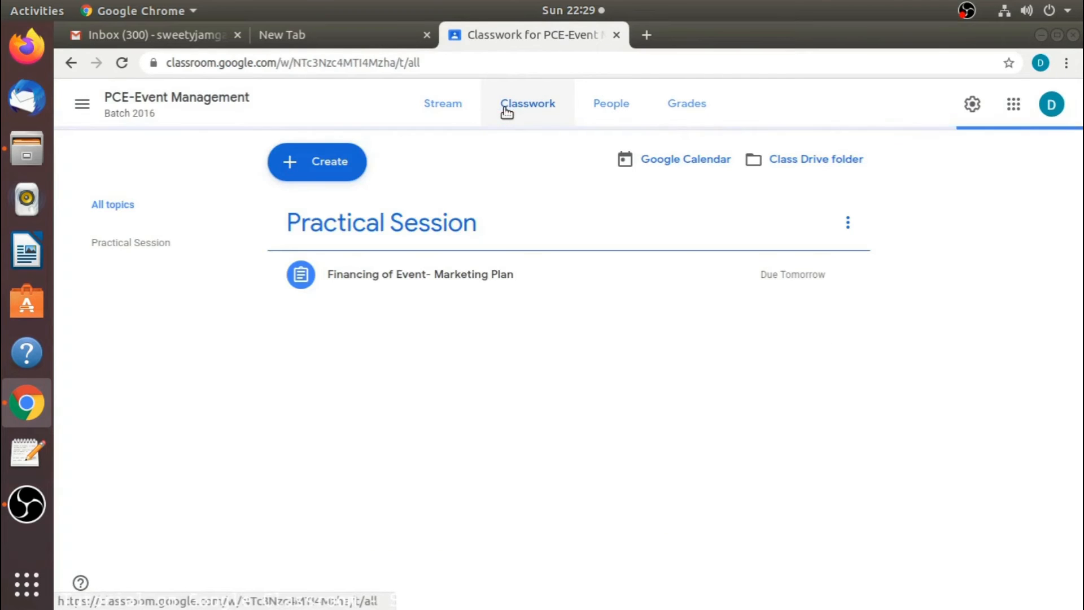
pyautogui.click(431, 277)
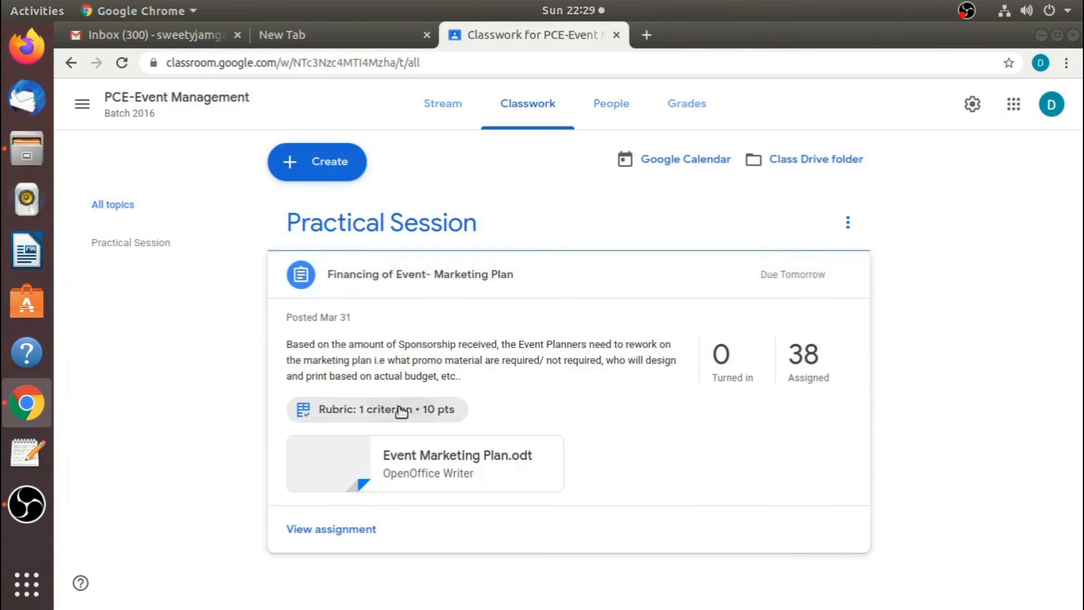
pyautogui.click(399, 408)
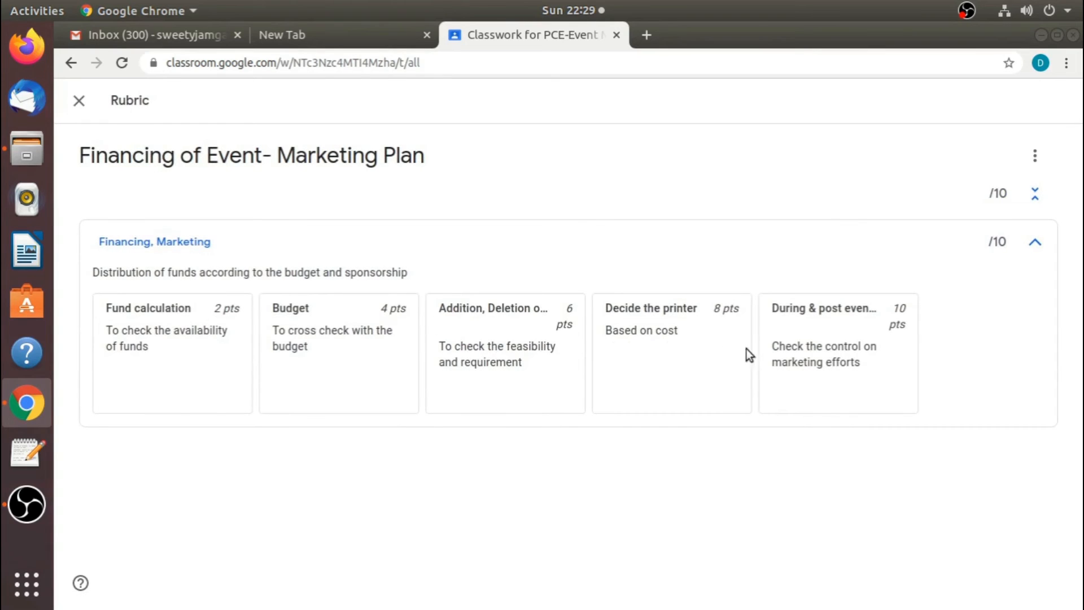